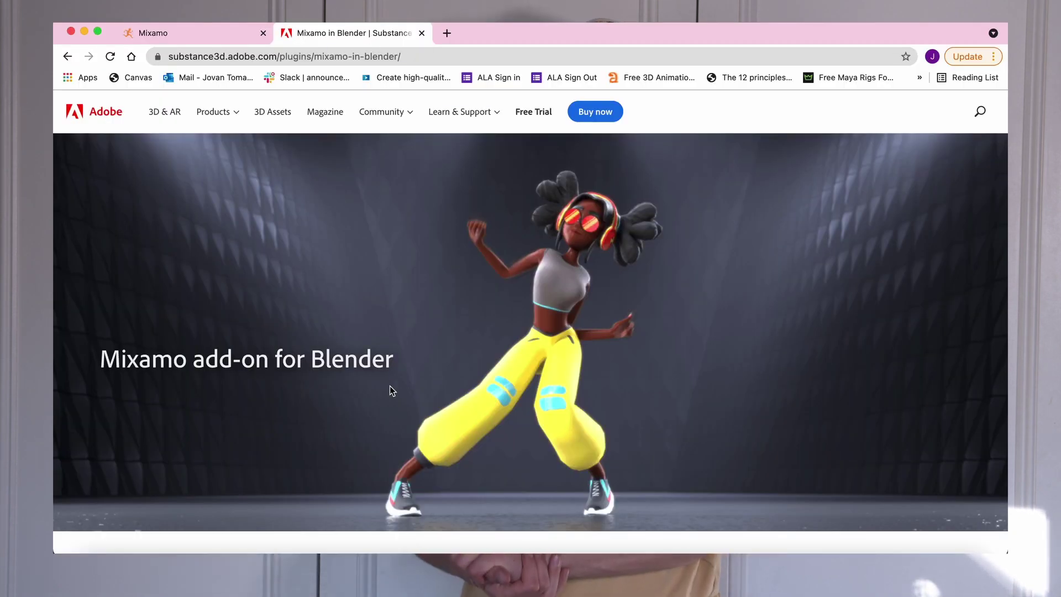
Step: Download the Mixamo add-on zip for Blender with Get the Add-on
scroll(389, 385, down, 7)
click(534, 318)
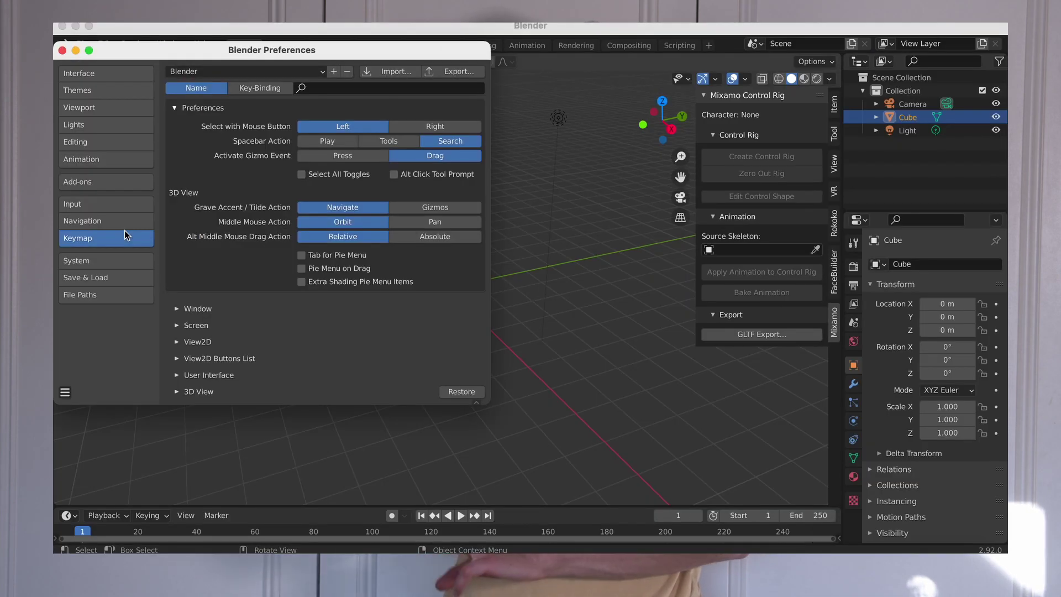
Step: Install the Mixamo add-on zip from Downloads and enable Animation: Mixamo Rig
click(120, 181)
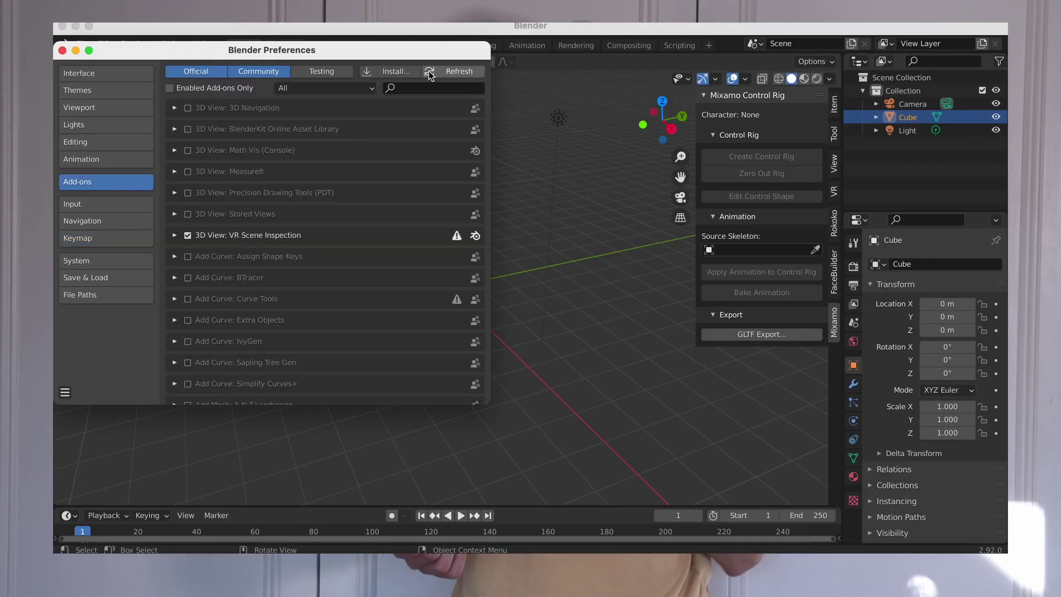
click(392, 72)
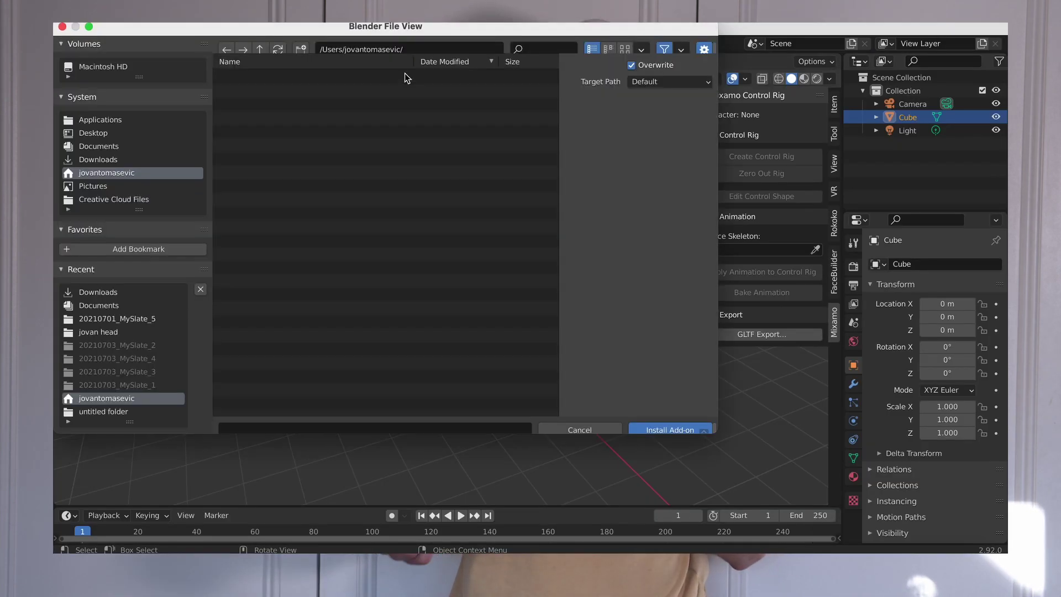
click(91, 296)
click(273, 399)
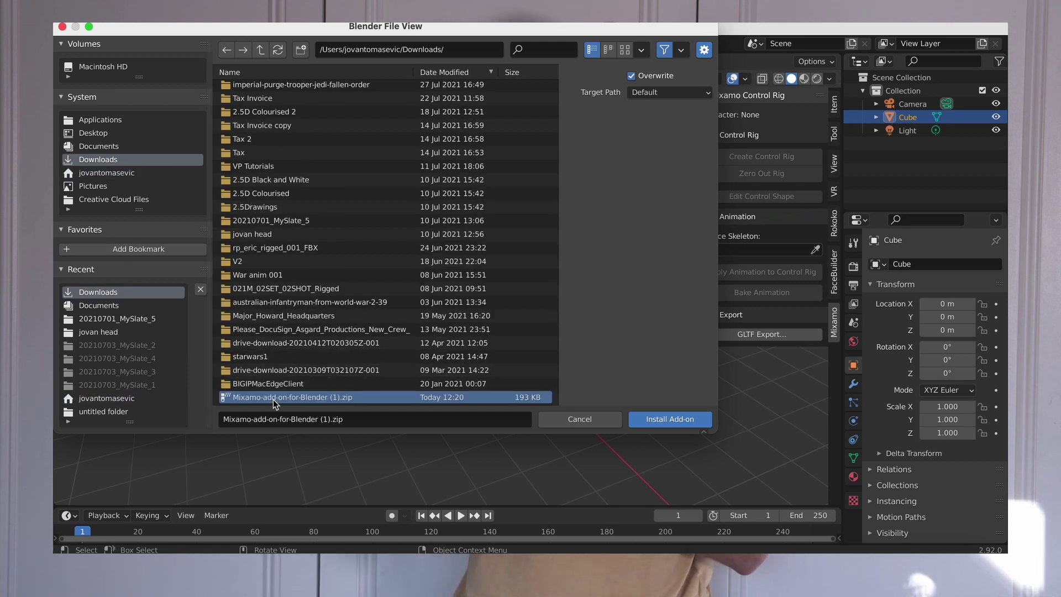
click(670, 419)
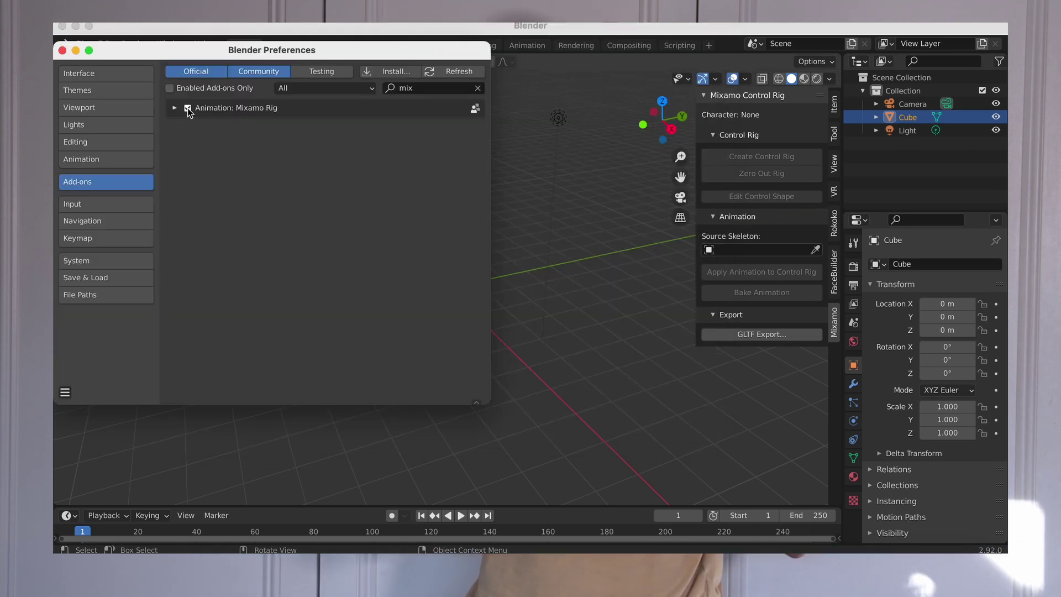
click(188, 109)
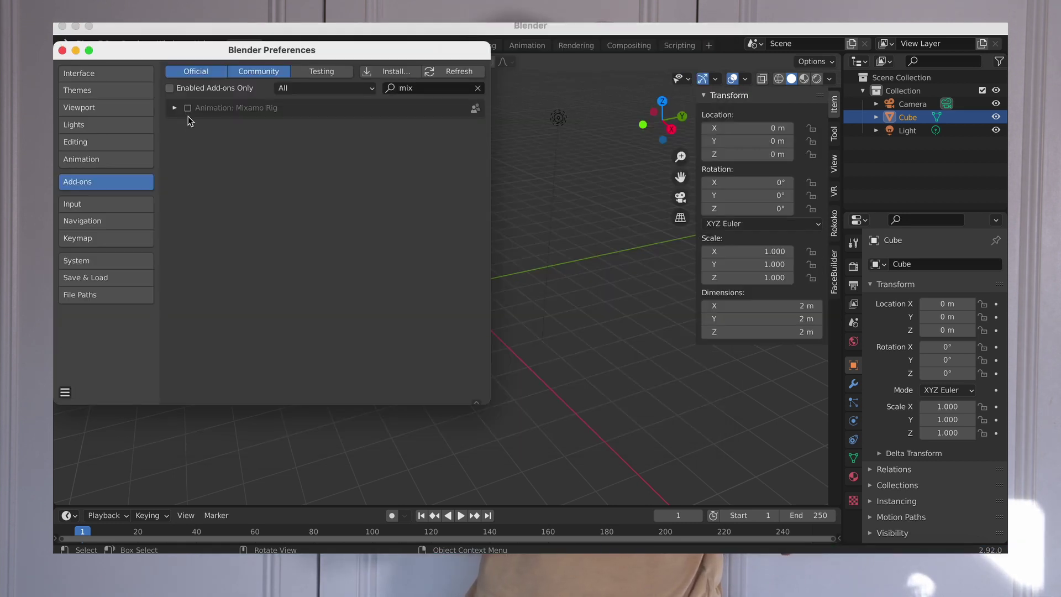
click(188, 109)
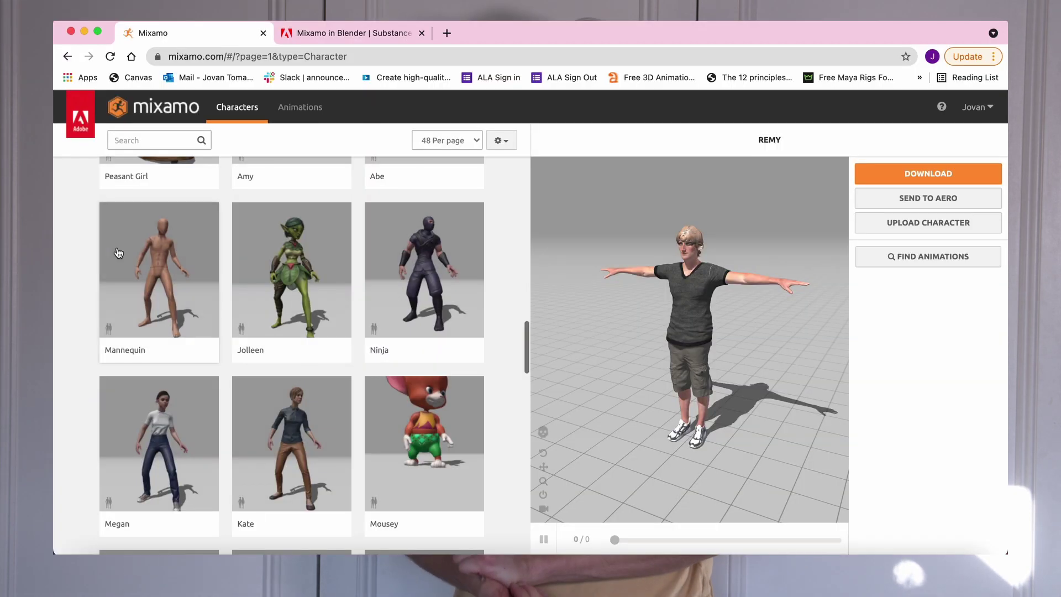
Step: Upload the custom war character model to Mixamo
click(119, 253)
click(803, 290)
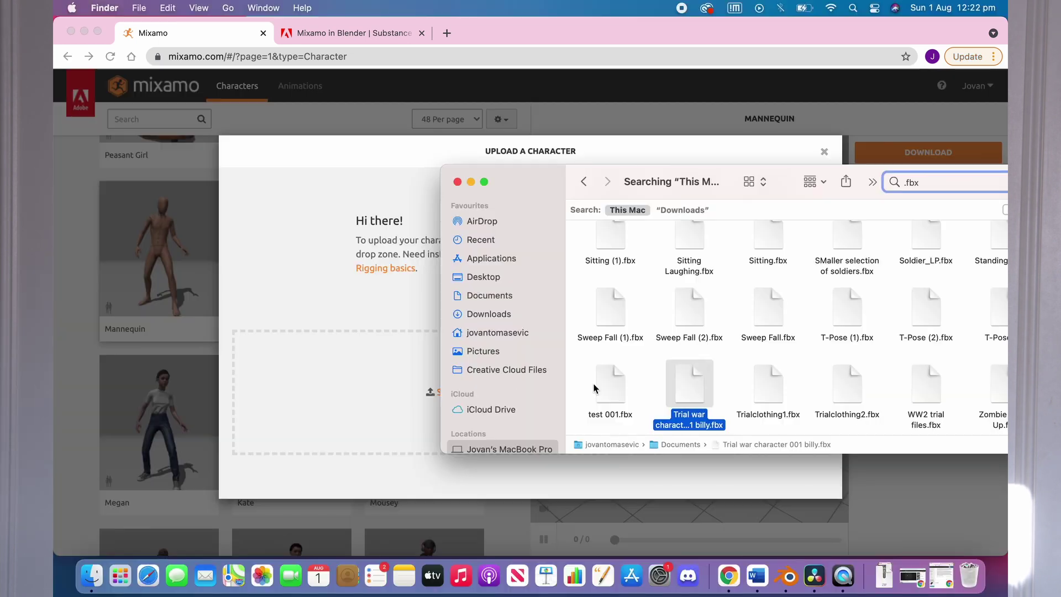
drag(685, 412, 333, 401)
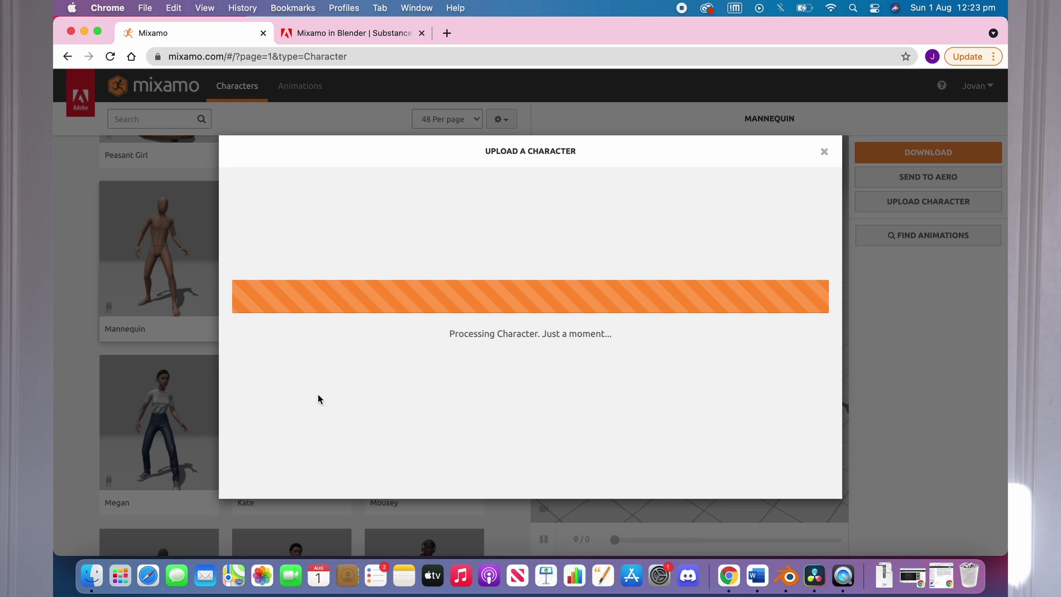
Step: Place the chin, wrist, elbow and knee markers and auto-rig the character
drag(291, 334, 447, 216)
drag(292, 366, 363, 297)
drag(292, 400, 391, 271)
drag(292, 433, 412, 427)
click(806, 514)
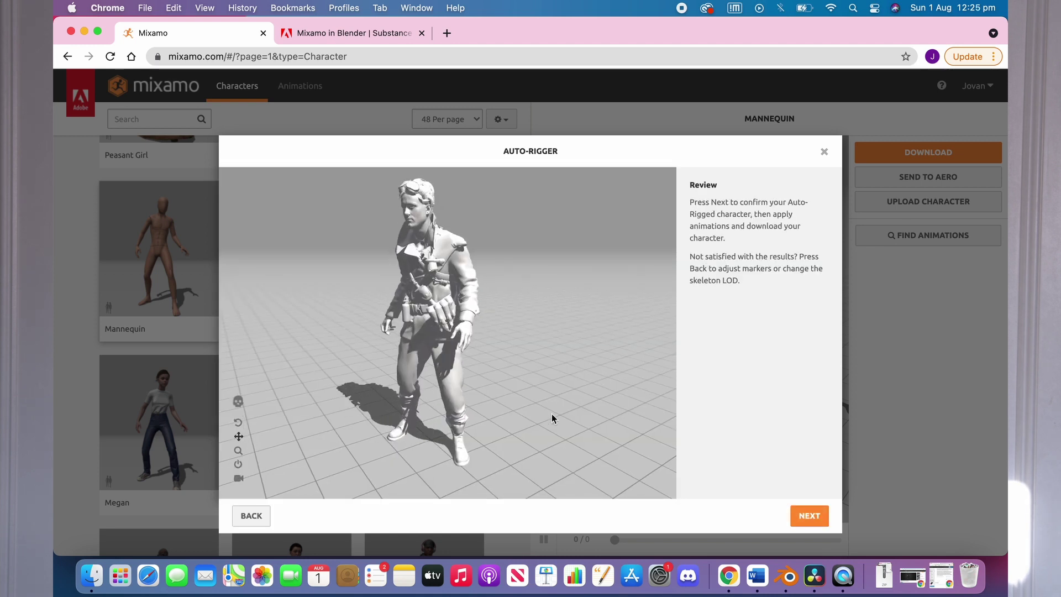
click(805, 514)
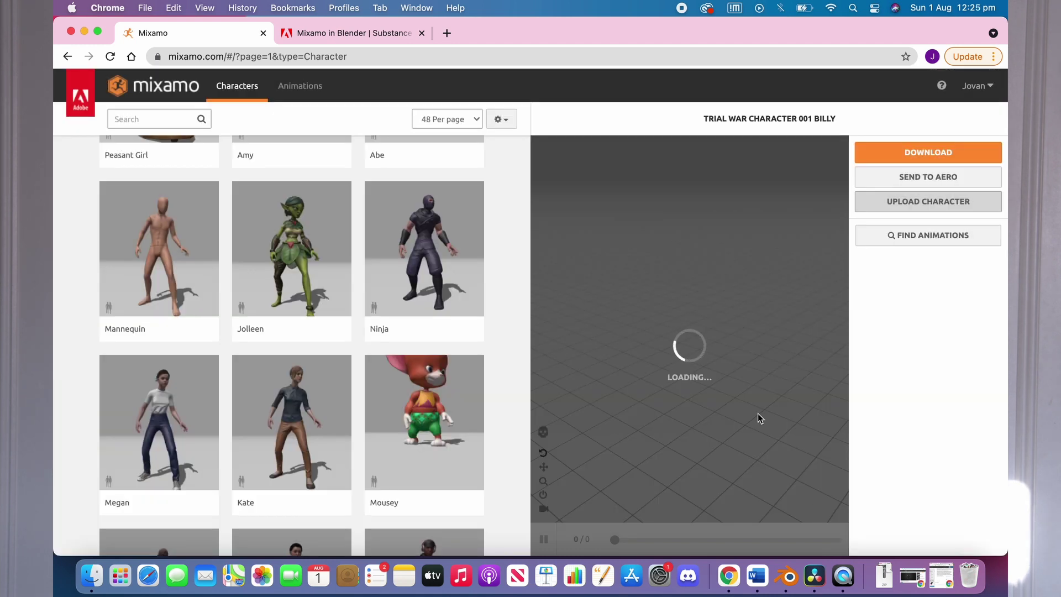
Step: Apply the Taunt animation and download it as FBX Binary with skin
click(300, 86)
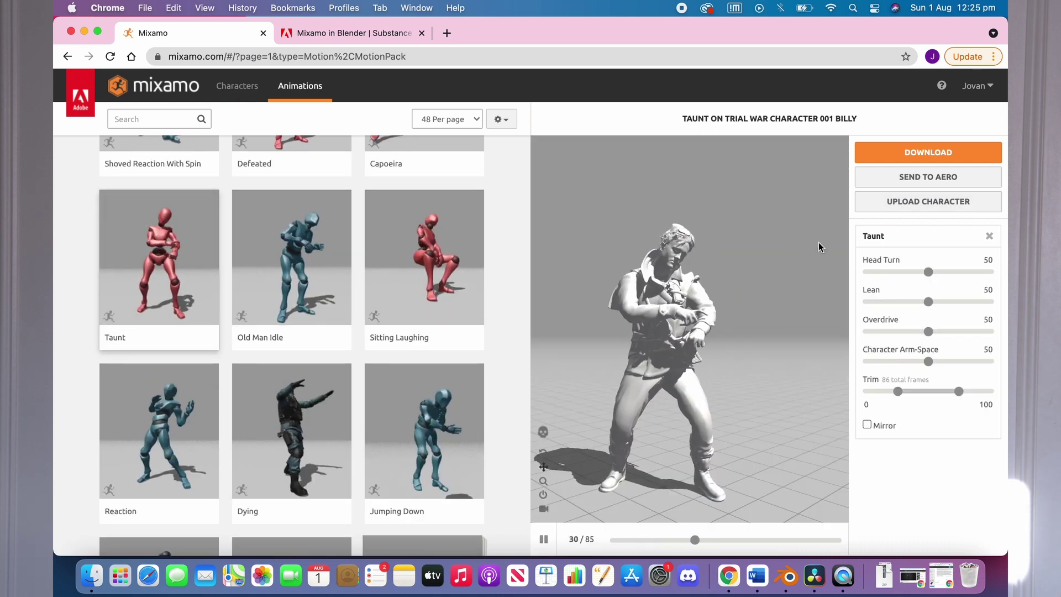
click(929, 152)
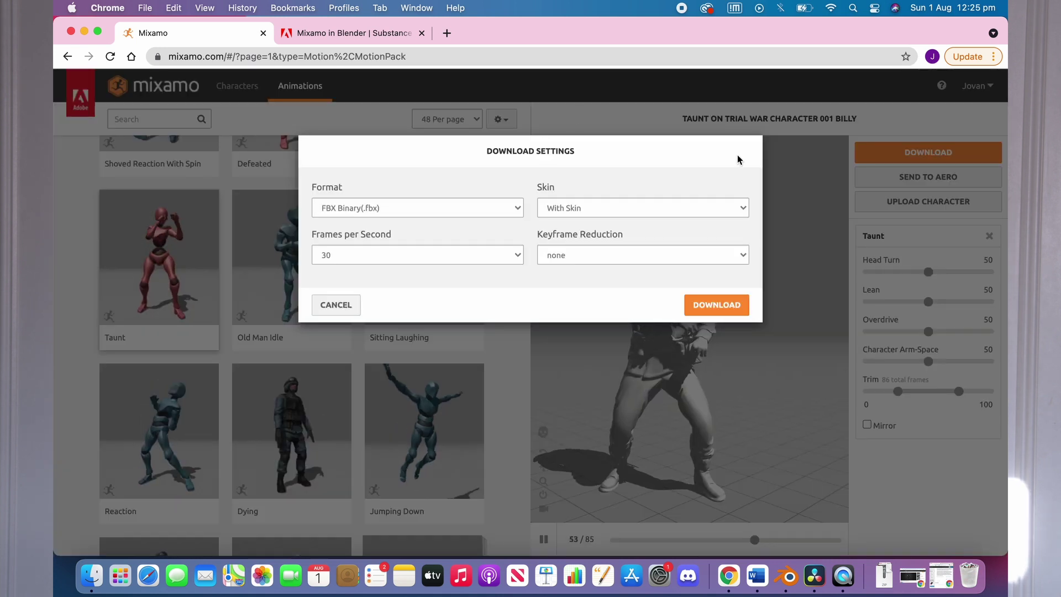
click(723, 305)
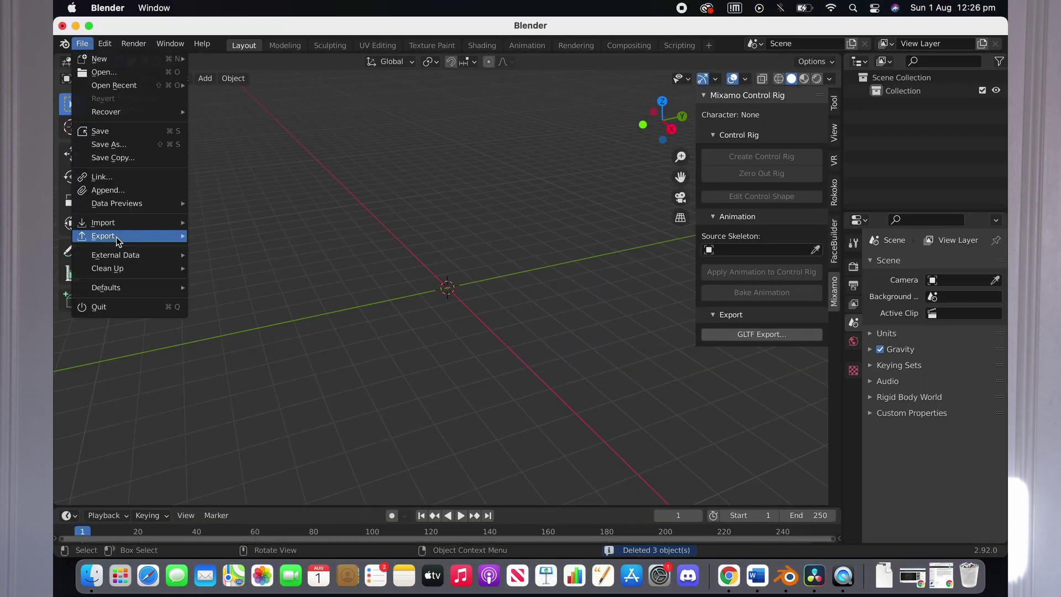
Step: Import Taunt.fbx from the Downloads folder
mouse_move(114, 226)
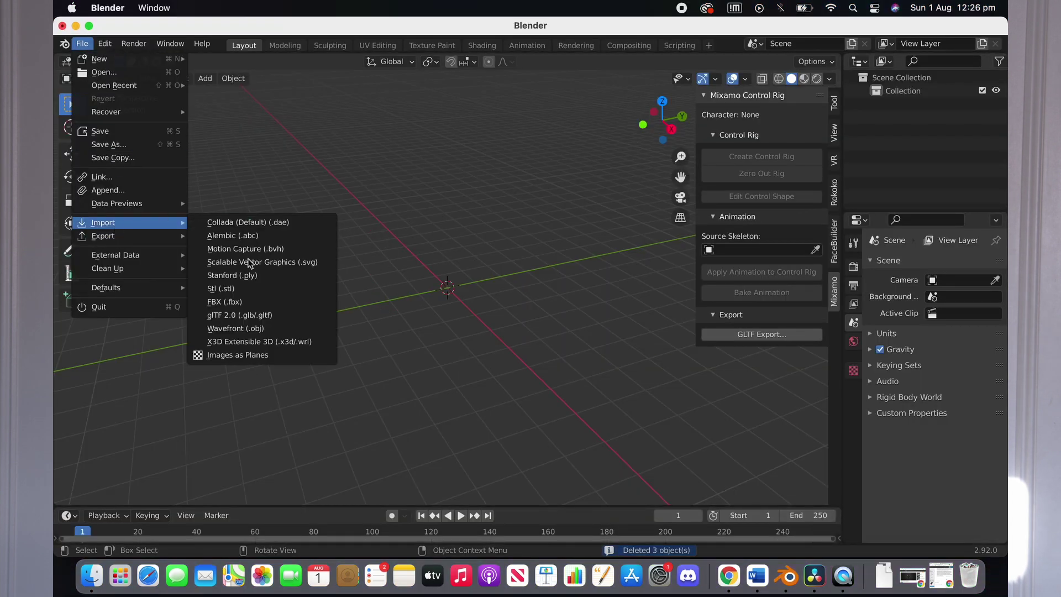
click(243, 302)
click(243, 368)
click(244, 354)
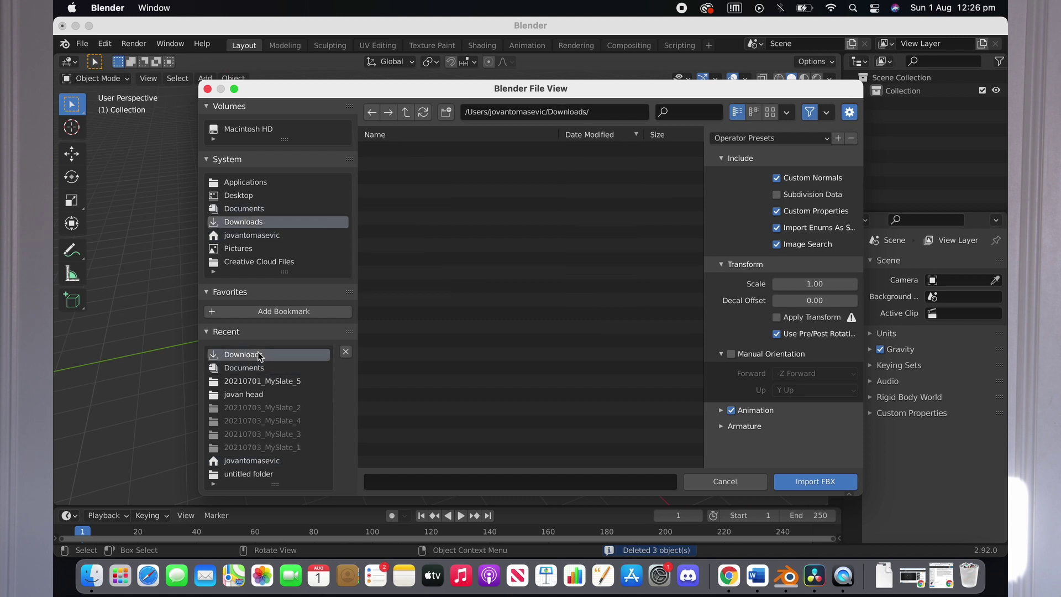
double_click(426, 464)
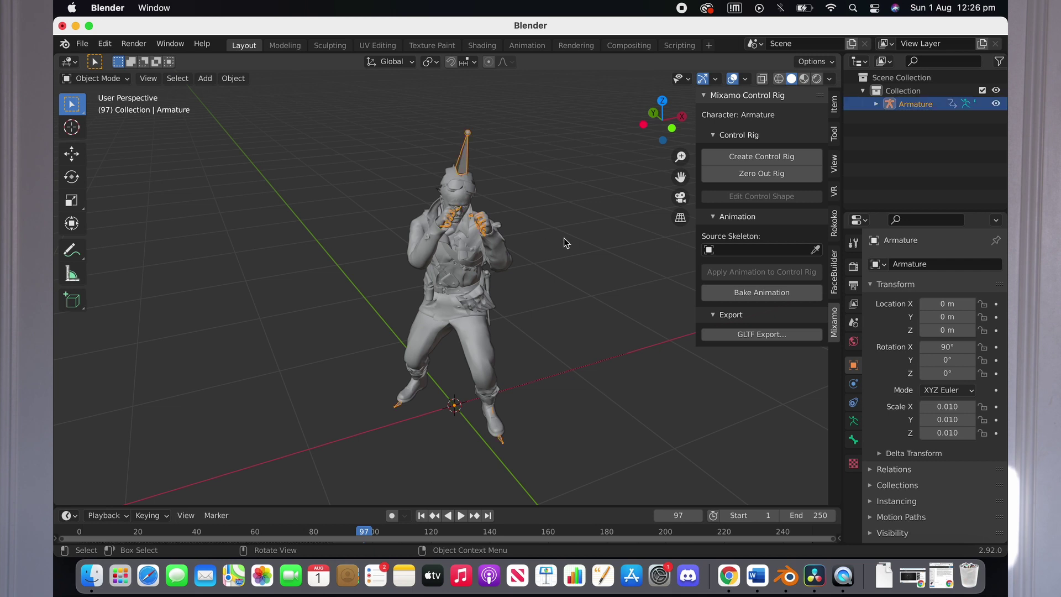
Step: Create the Mixamo control rig with Apply Animation, IK arms and IK legs
click(720, 160)
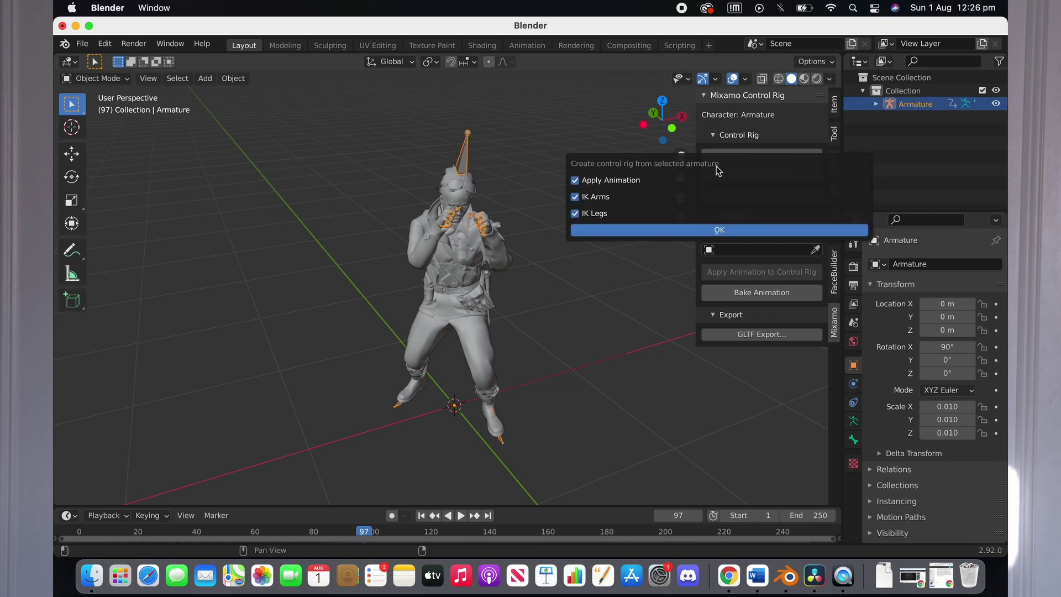
click(655, 232)
scroll(579, 260, left, 5)
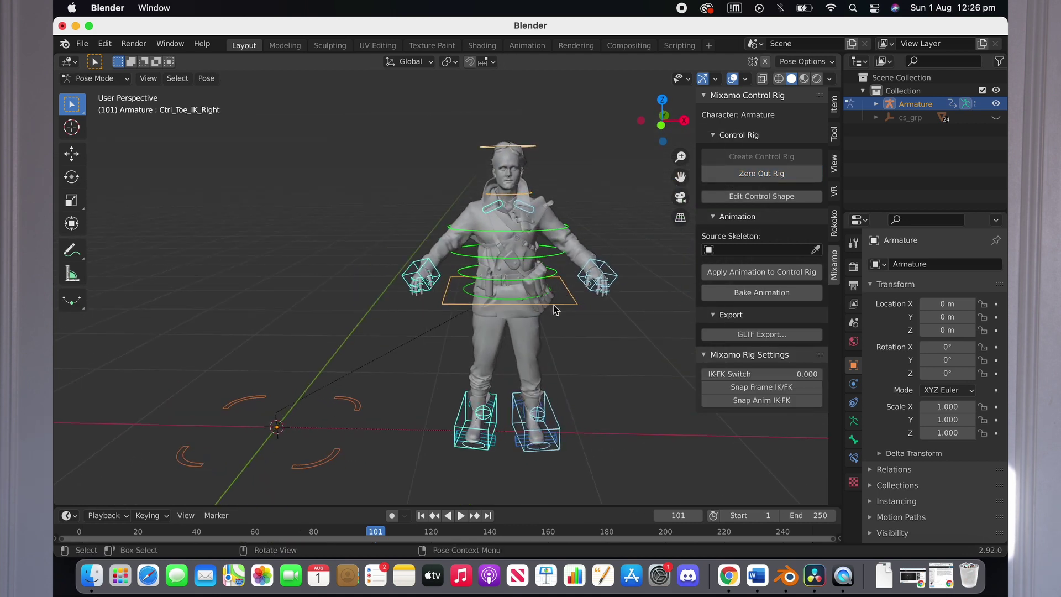
Step: Select the hips control in Pose Mode and test-move it, cancelling back to its start
click(554, 305)
click(112, 75)
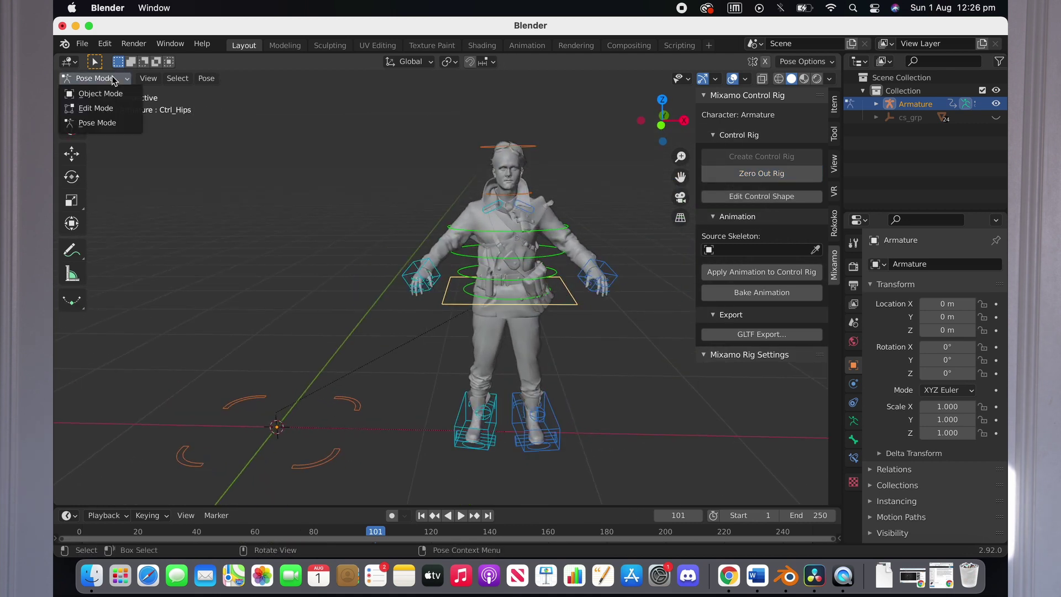
click(103, 124)
key(g)
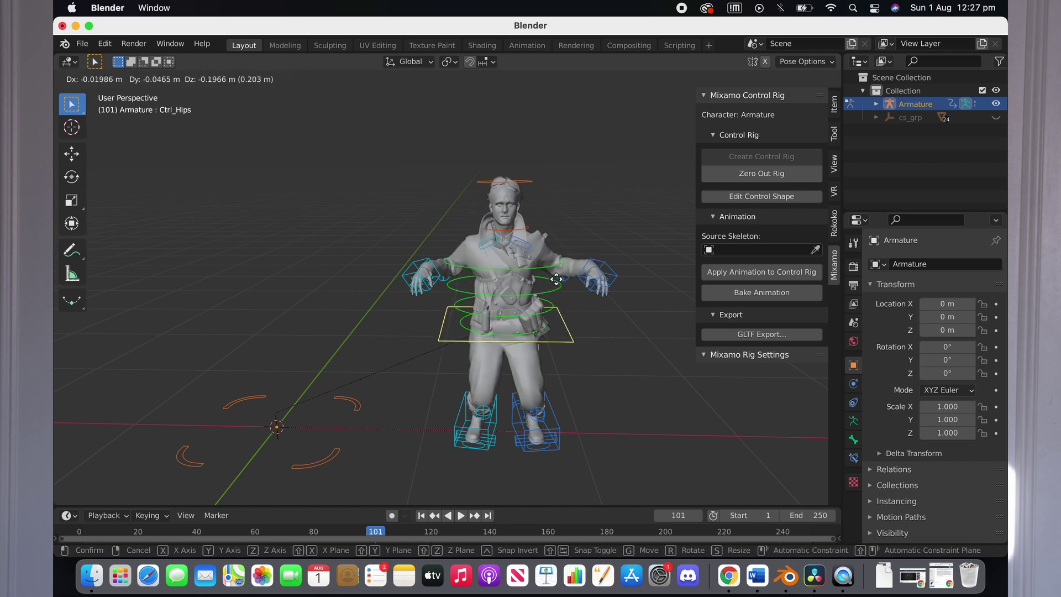
key(Escape)
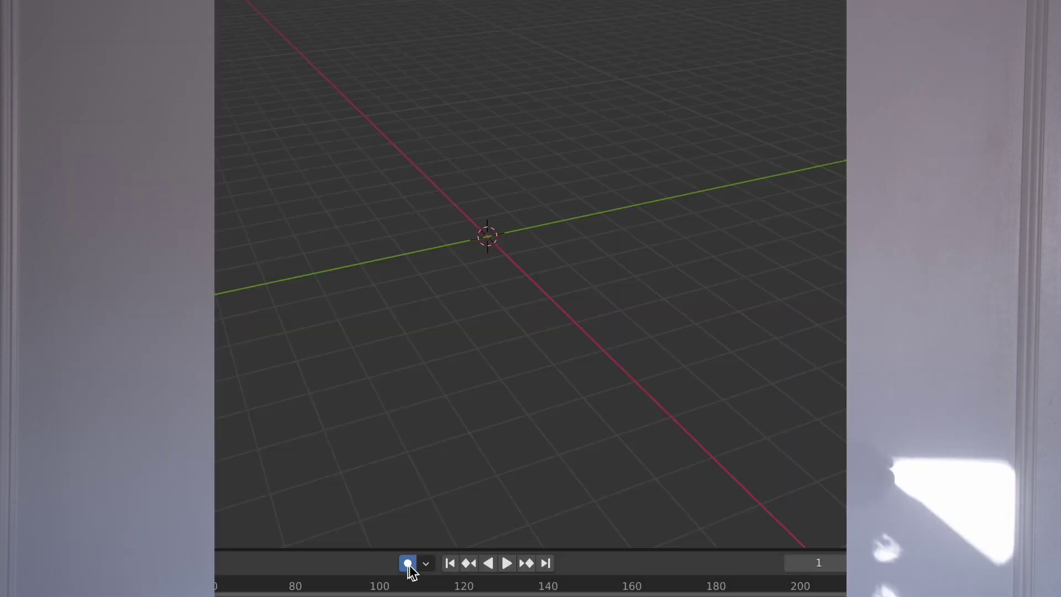
Step: Turn off Auto Keying and key the hips' location, rotation and scale
click(408, 564)
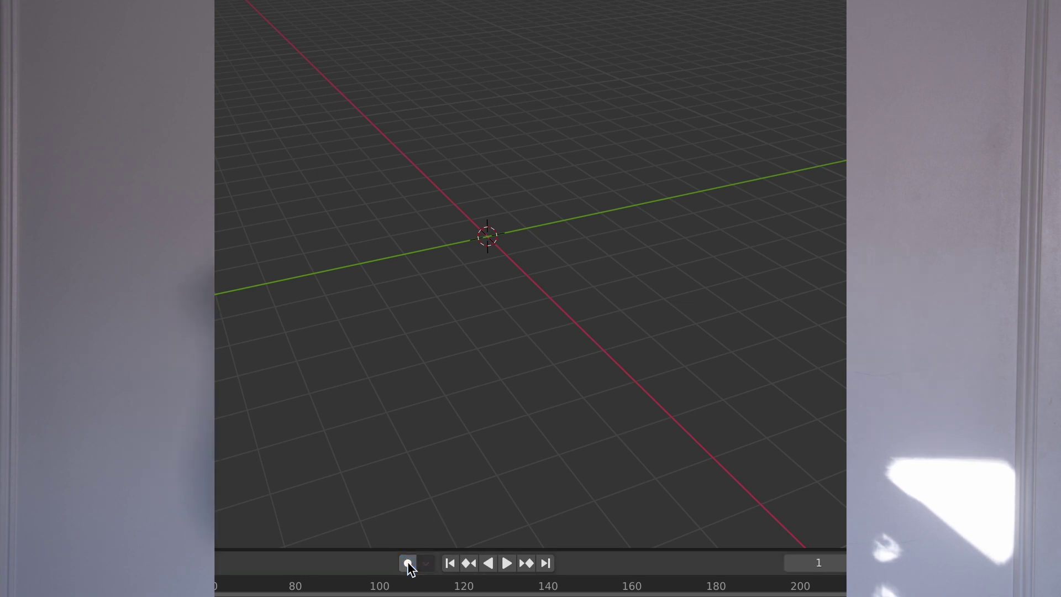
key(i)
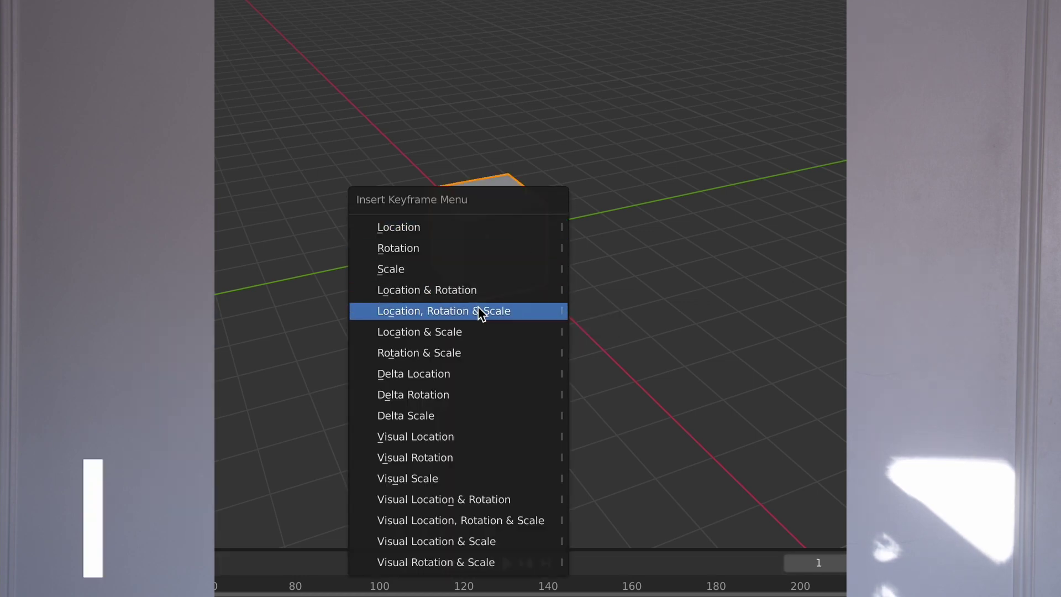
click(476, 307)
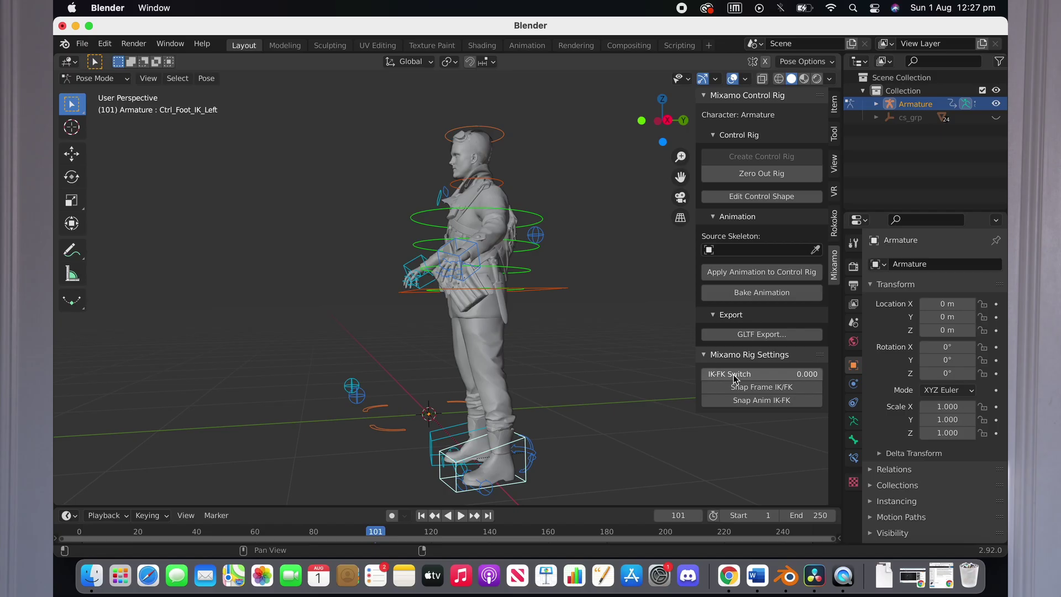
Step: Test the left leg's IK and FK controls, then download the Reaction animation as FBX with skin
drag(719, 373, 818, 373)
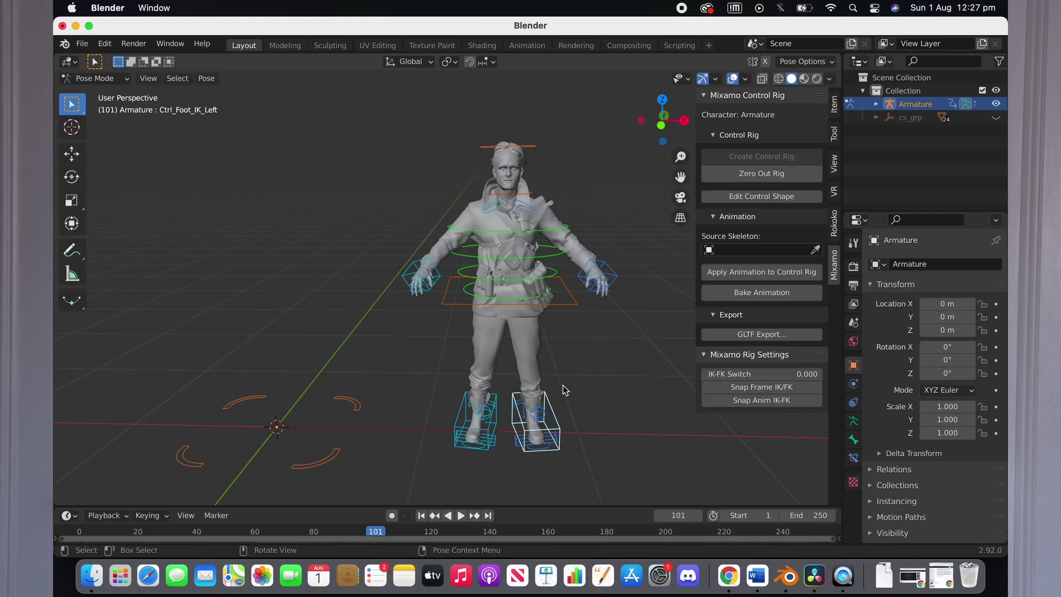
middle_drag(562, 383, 513, 355)
drag(513, 355, 502, 338)
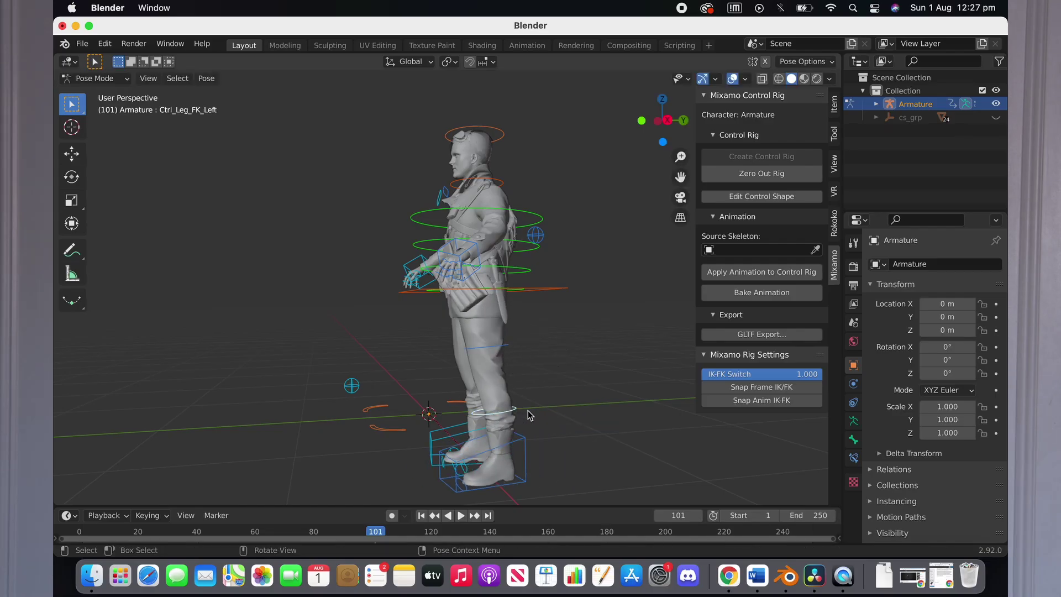
key(r)
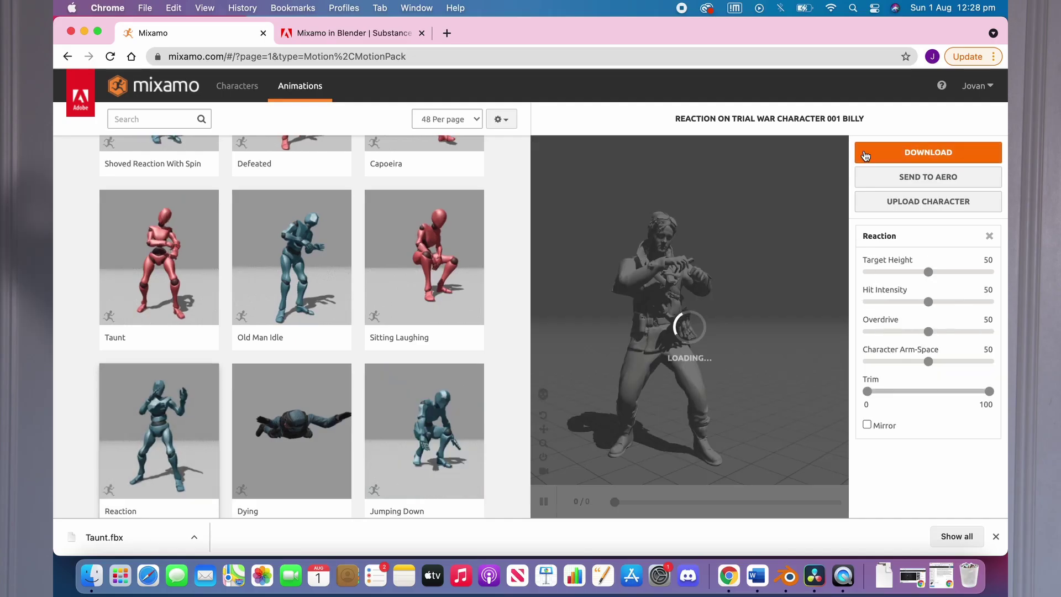
click(901, 158)
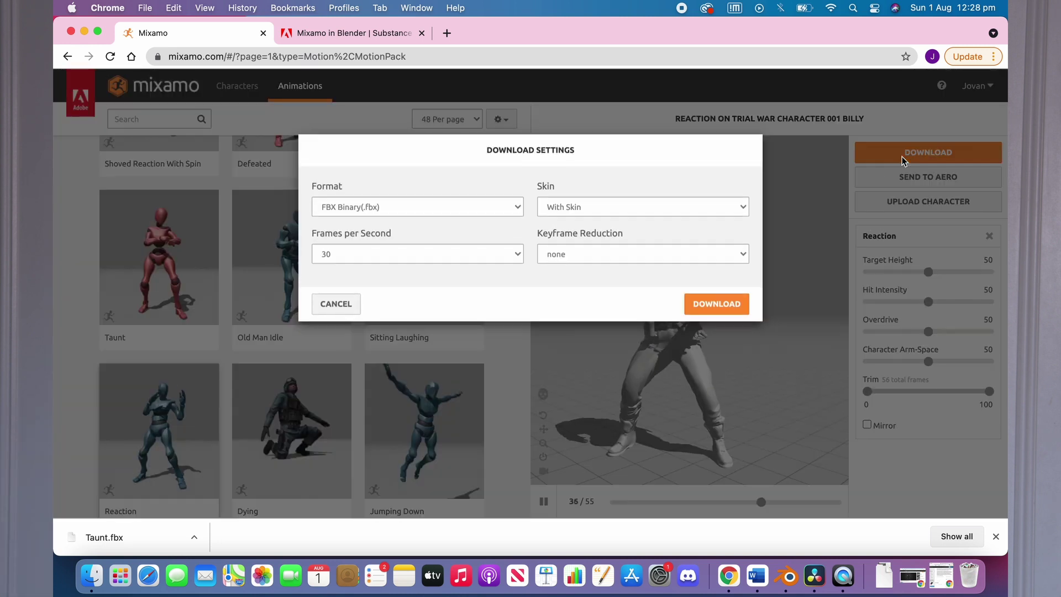
click(731, 303)
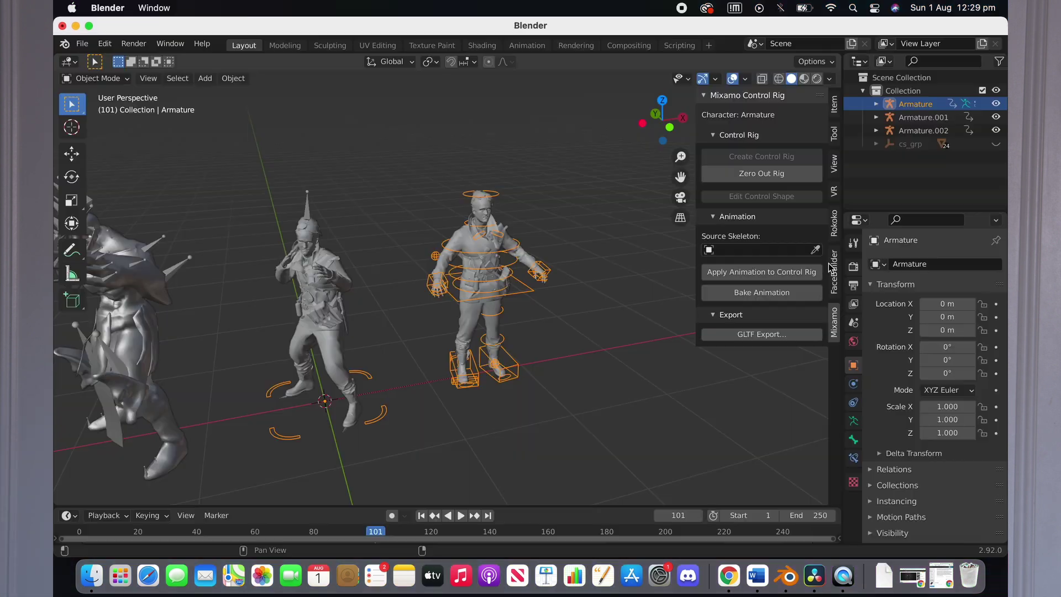
Step: Set Armature.002 as source skeleton, apply its animation to the control rig, and play it
click(815, 250)
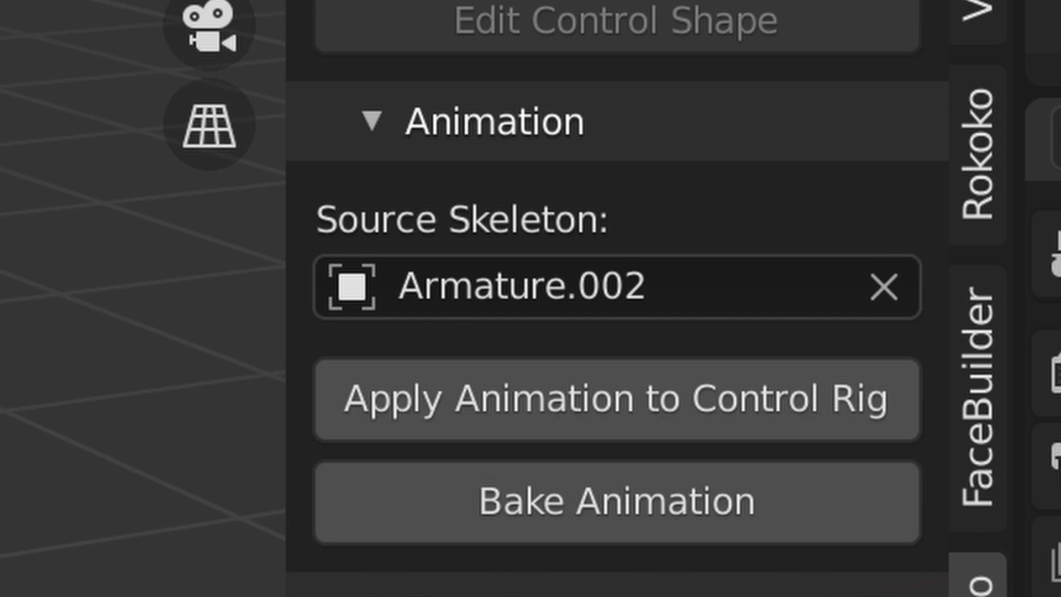
click(476, 420)
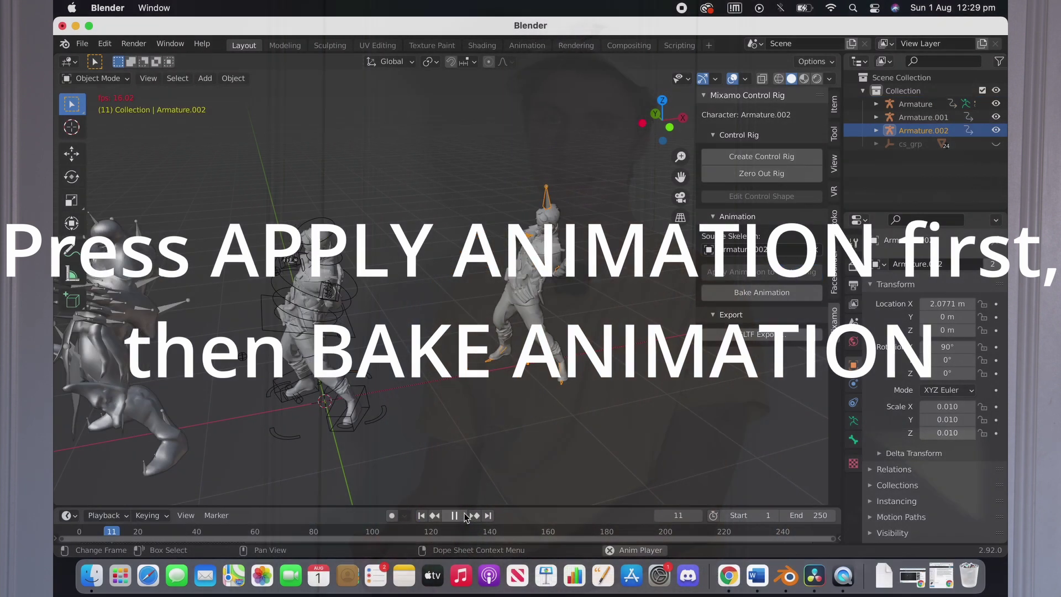
click(460, 515)
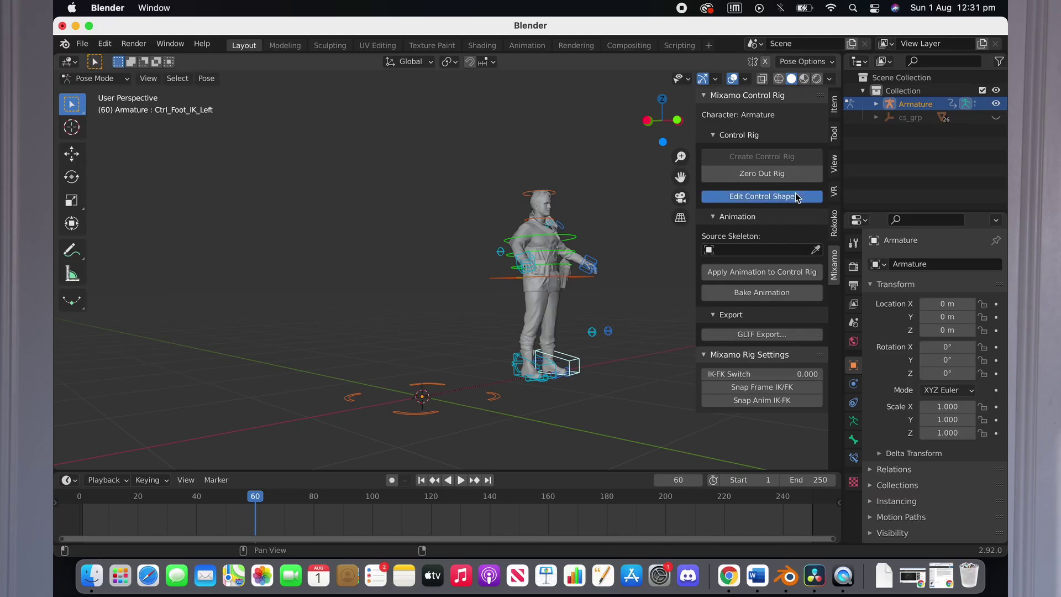
Step: Stretch the left foot IK control shape about 0.31 m along Y and apply it
click(797, 197)
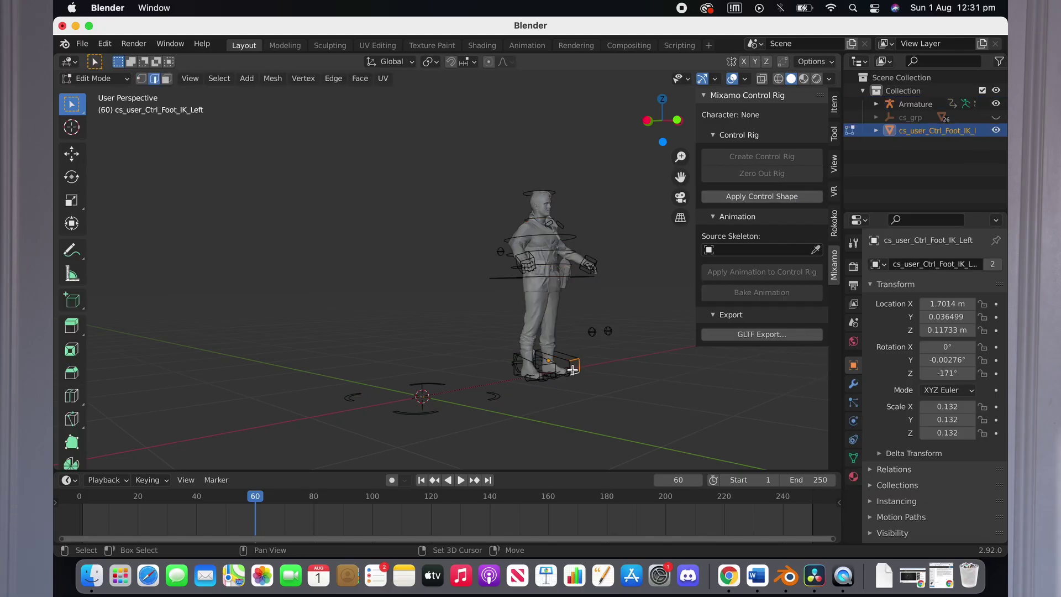
key(g)
key(Escape)
key(g)
key(y)
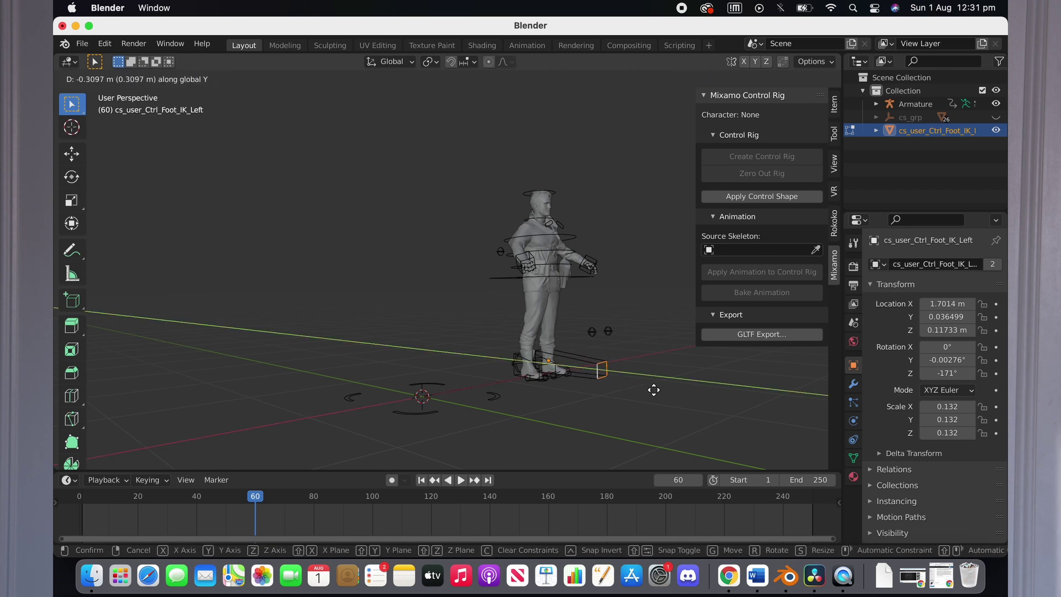
click(730, 197)
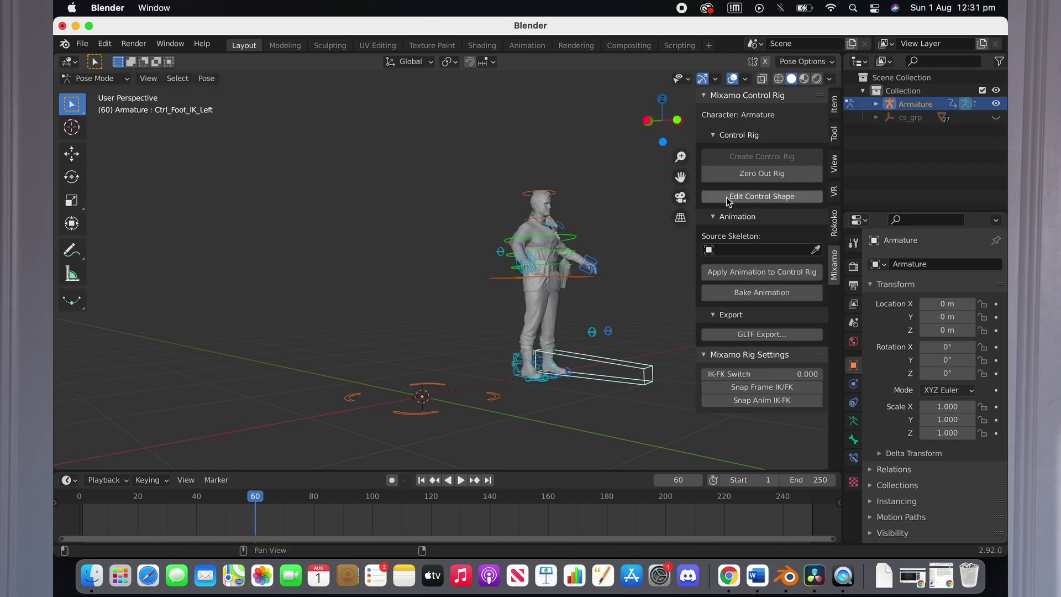
Step: Test-move the left foot IK control and adjust the IK-FK switch blend
key(g)
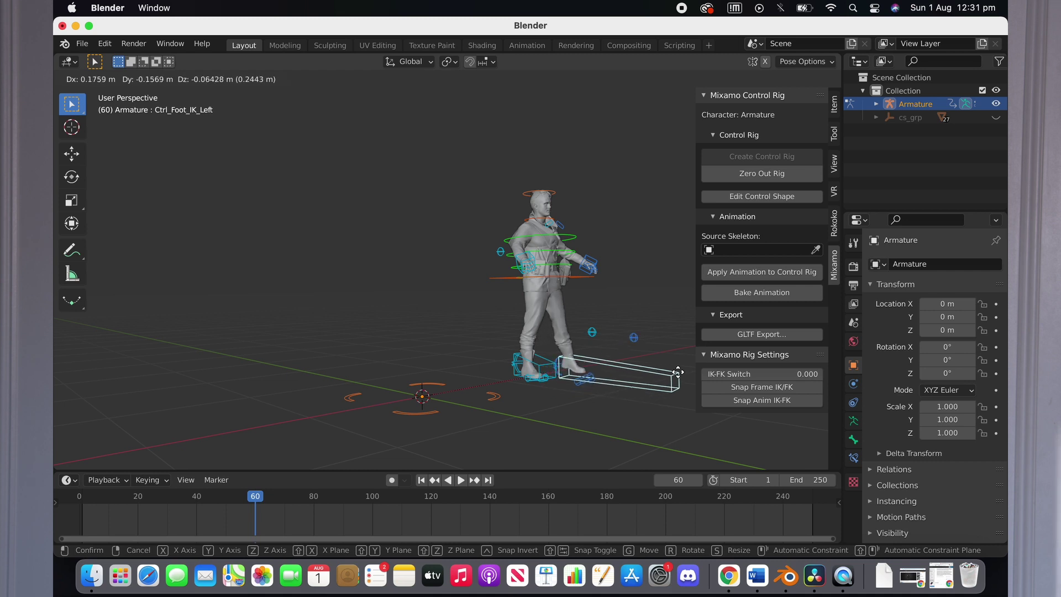
right_click(678, 372)
drag(719, 374, 762, 374)
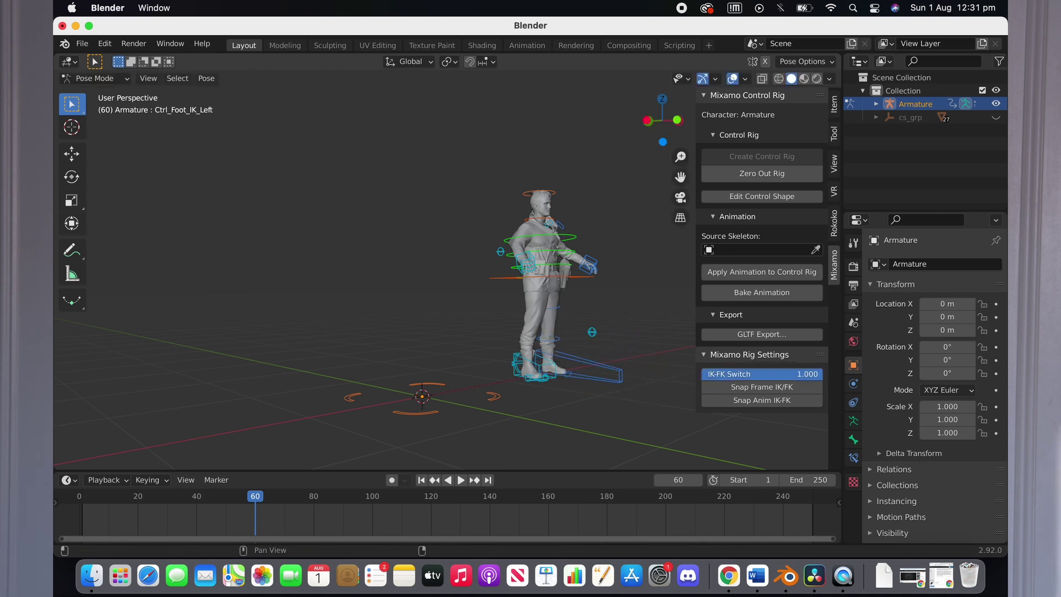
key(g)
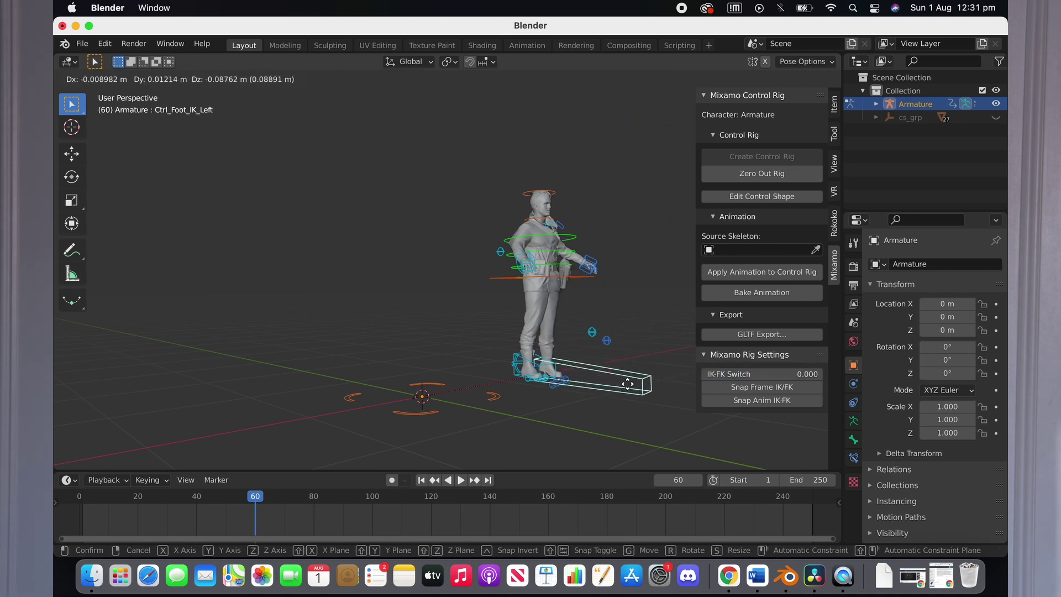